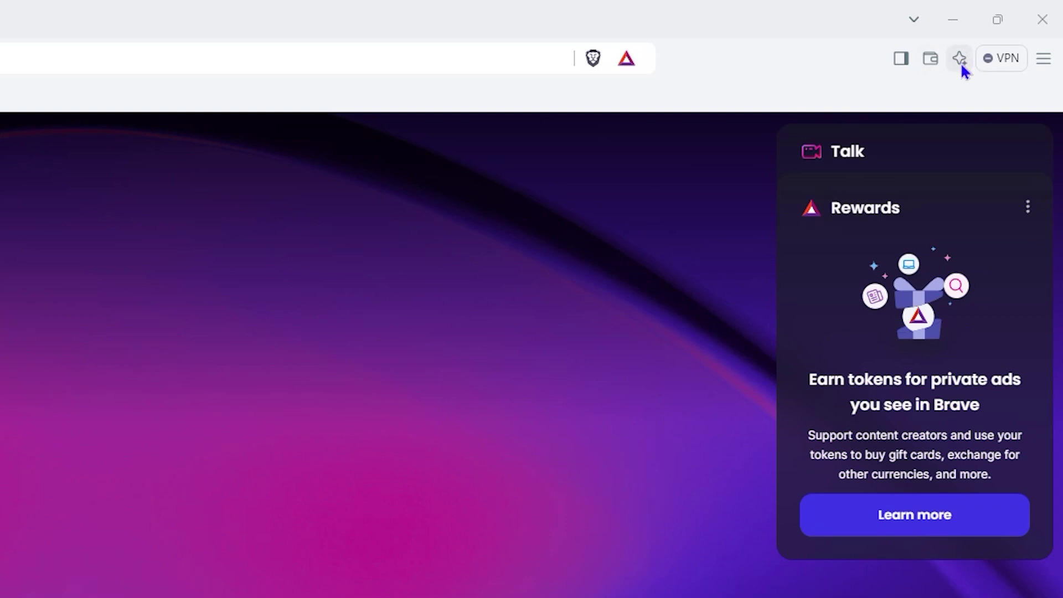
- Show the Leo AI sidebar with the existing chat running on Mixtral by Mistral AI
click(957, 69)
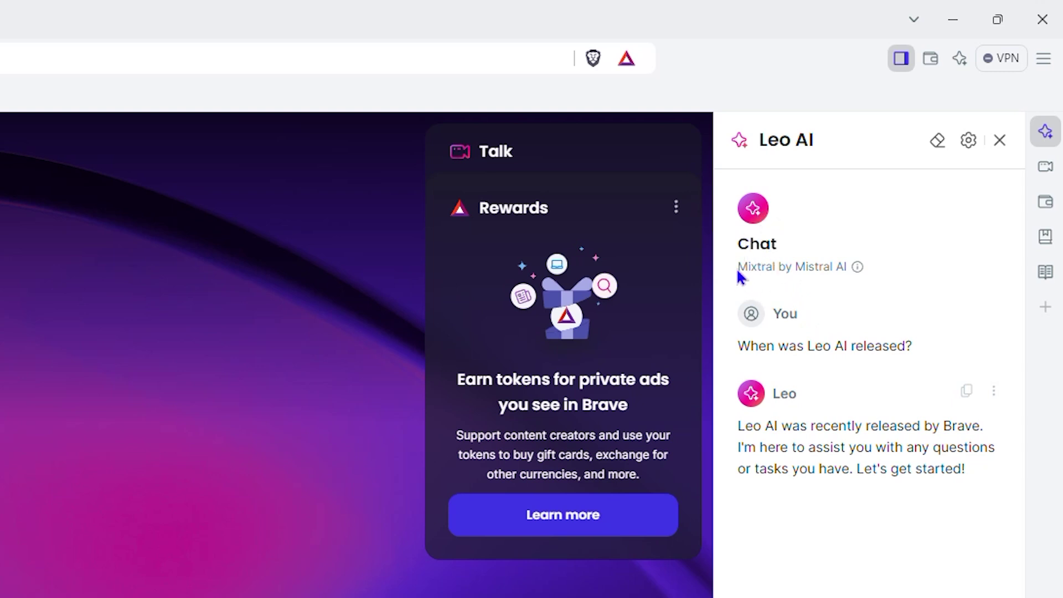
mouse_move(737, 276)
mouse_down()
mouse_move(807, 263)
mouse_move(858, 269)
mouse_up()
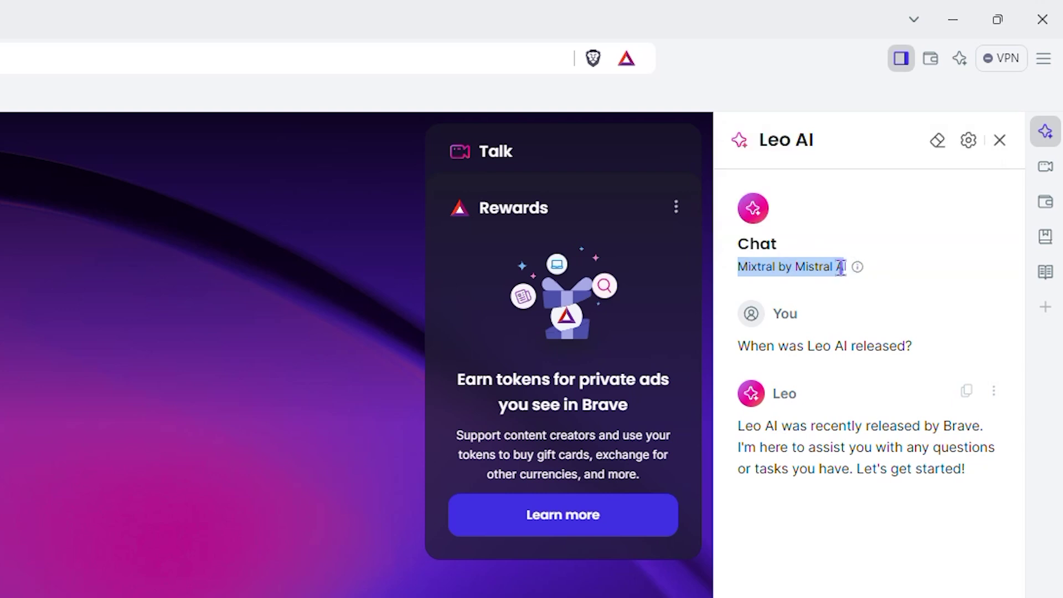
click(907, 289)
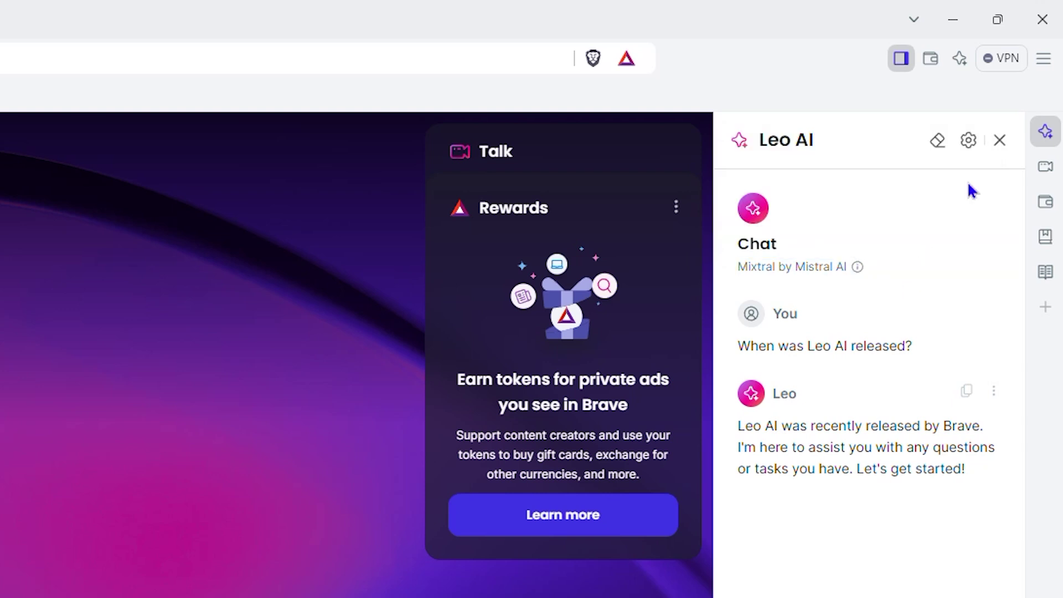
- Switch Leo's chat model to Claude 3 Haiku and bring the model list back up
click(969, 142)
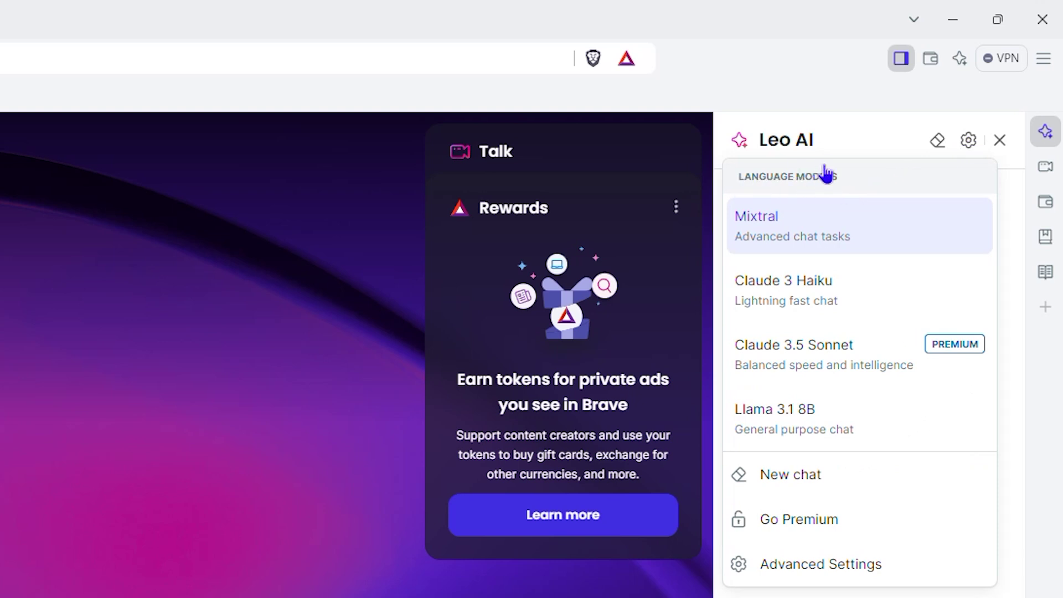
click(786, 304)
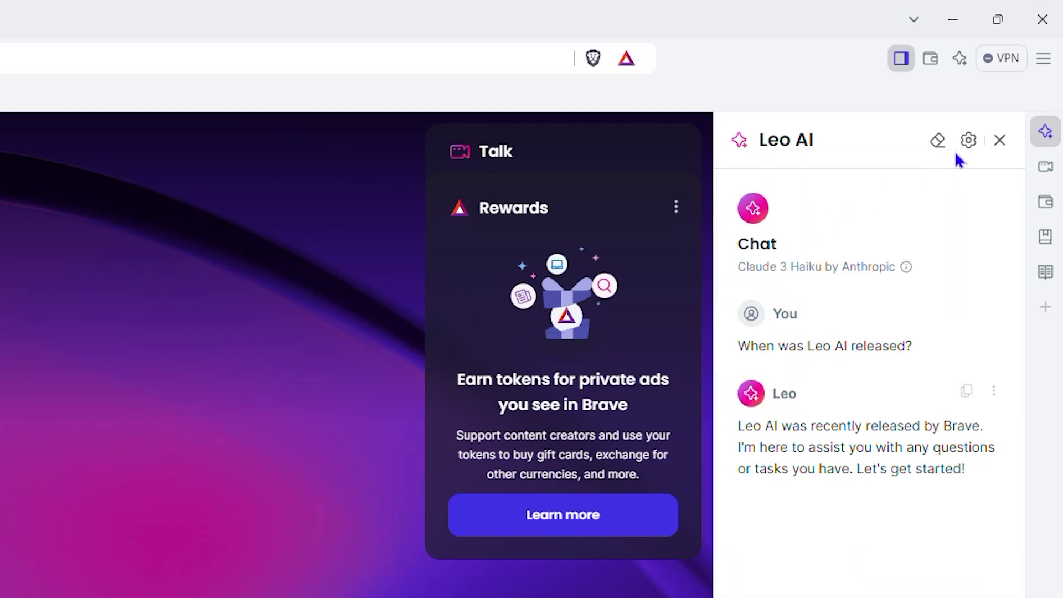
click(970, 141)
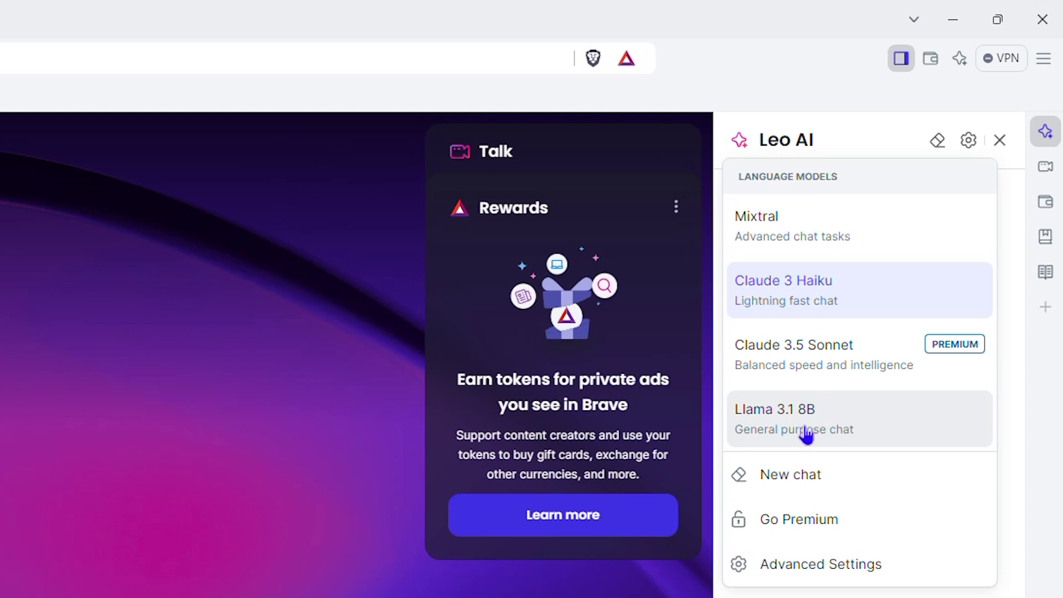
- Switch Leo's chat model to Llama 3.1 8B by Meta, keeping the conversation
click(806, 435)
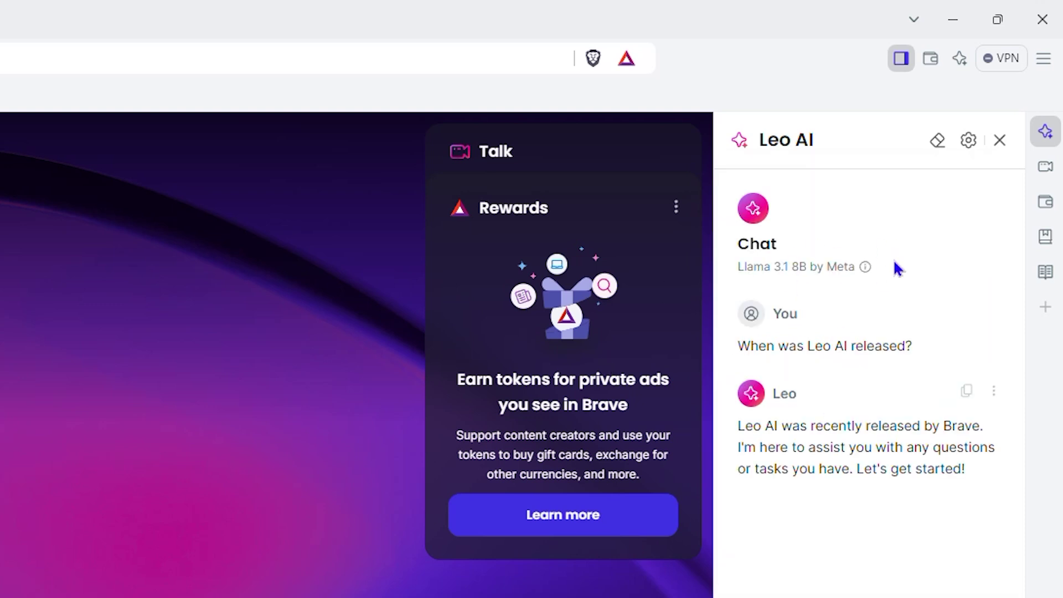